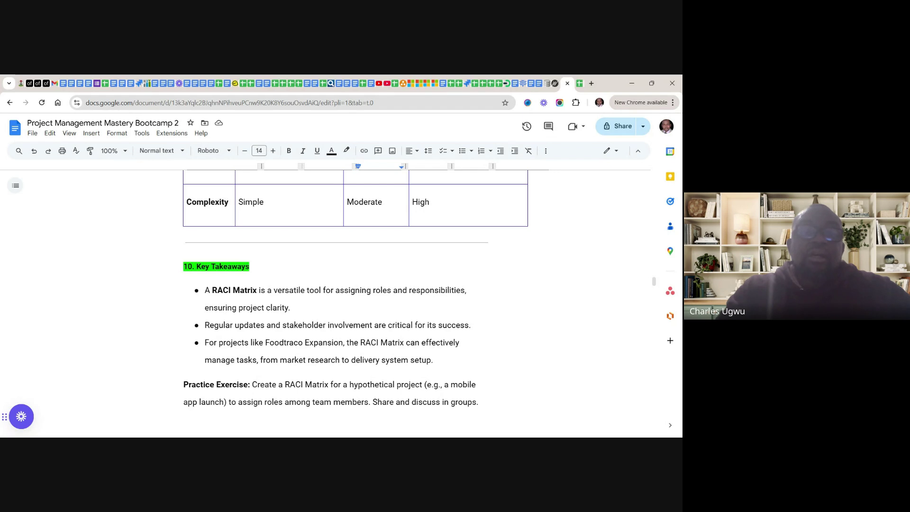
# Review the RACI Matrix key takeaways, the practice exercise and the end of the comparison table above them.
pyautogui.scroll(1, 355, 293)
pyautogui.scroll(-1, 355, 294)
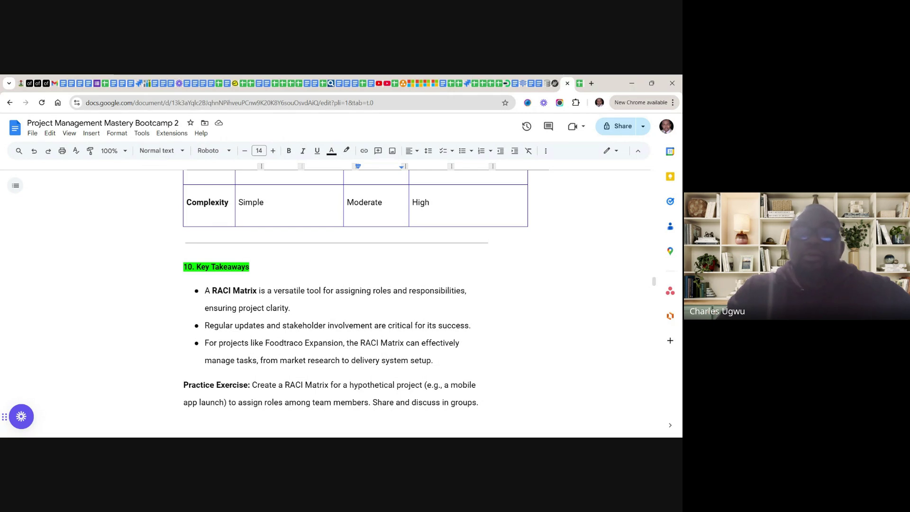
pyautogui.scroll(-1, 355, 294)
pyautogui.scroll(1, 355, 294)
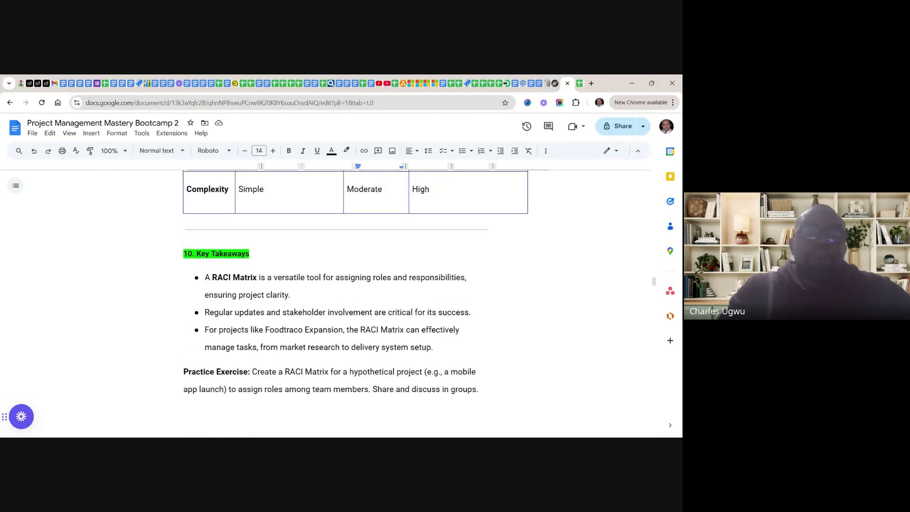
pyautogui.scroll(3, 356, 294)
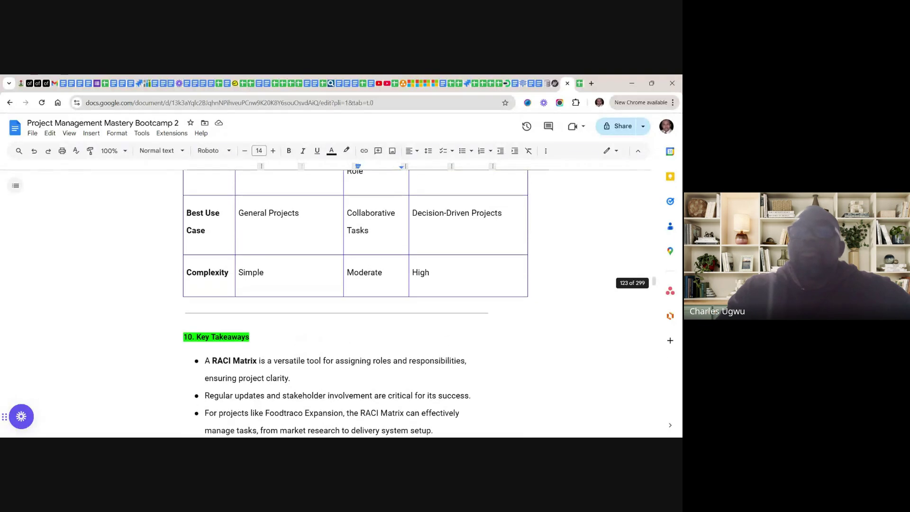
pyautogui.scroll(-3, 356, 293)
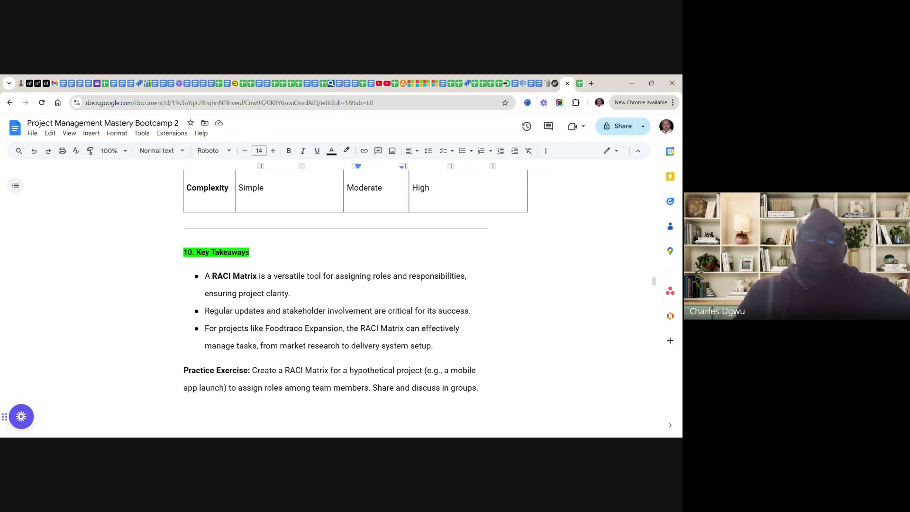
pyautogui.scroll(-3, 356, 294)
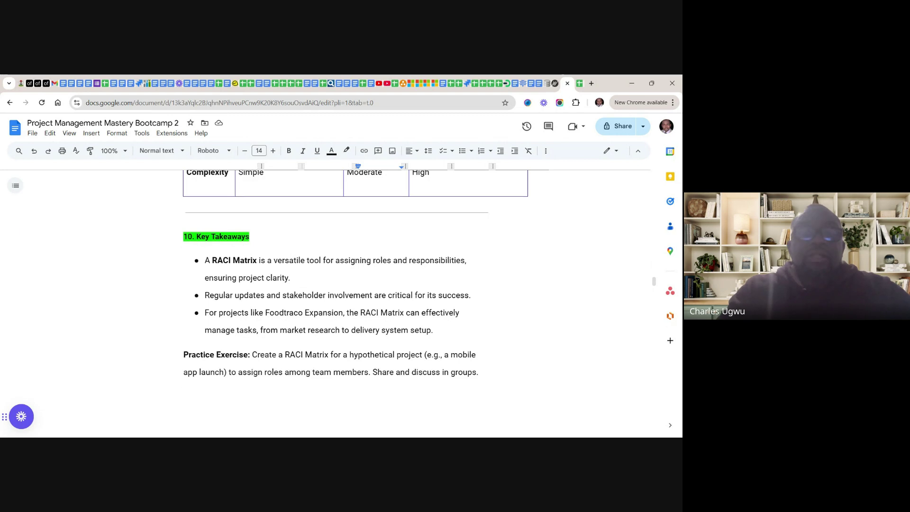
pyautogui.scroll(4, 355, 303)
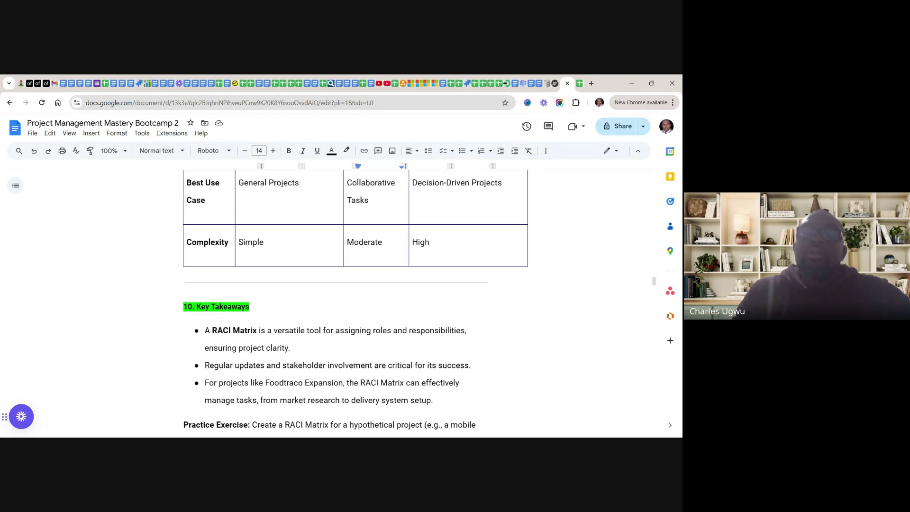
# Switch to the RACI Matrix Template spreadsheet and examine its activities, role columns and current assignments.
pyautogui.click(580, 84)
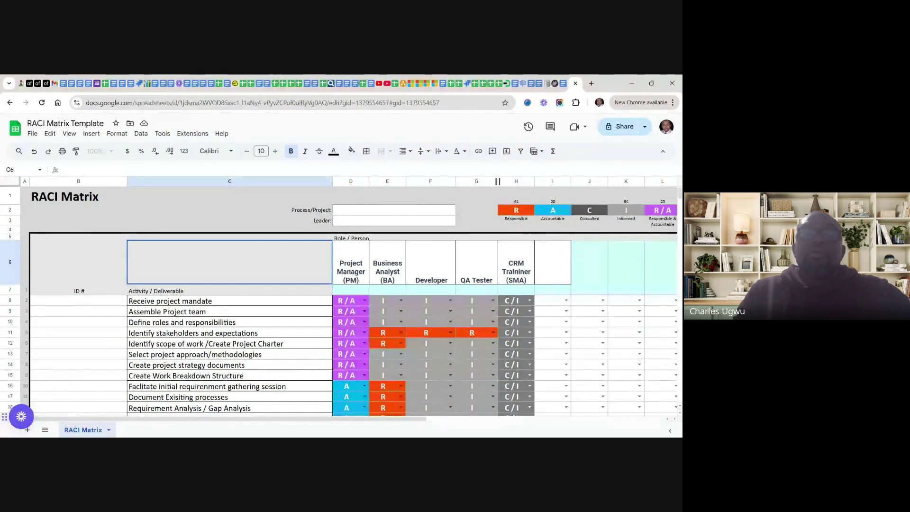
pyautogui.click(117, 214)
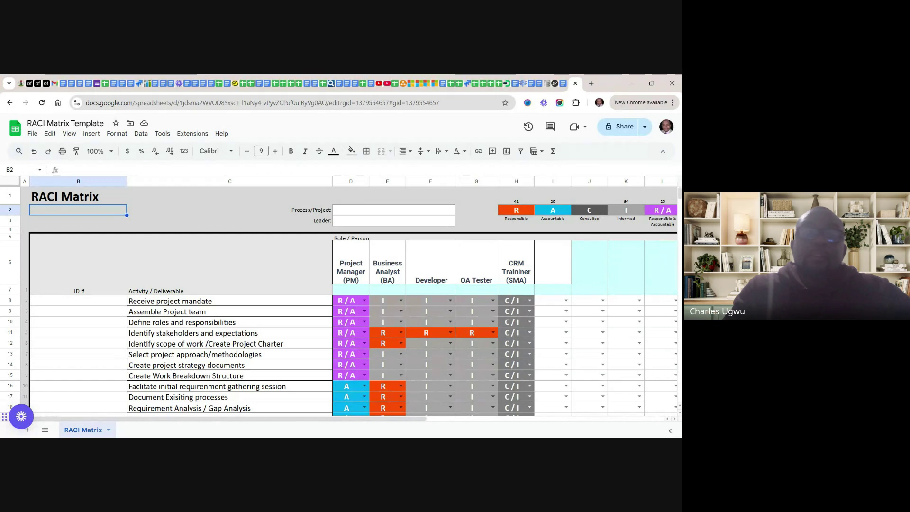
pyautogui.scroll(-2, 351, 303)
pyautogui.scroll(1, 351, 303)
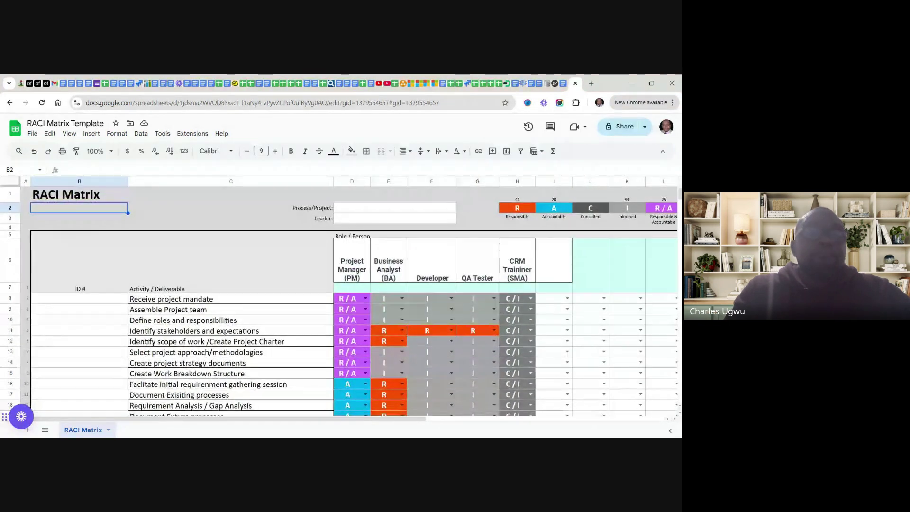
pyautogui.hscroll(2, 350, 304)
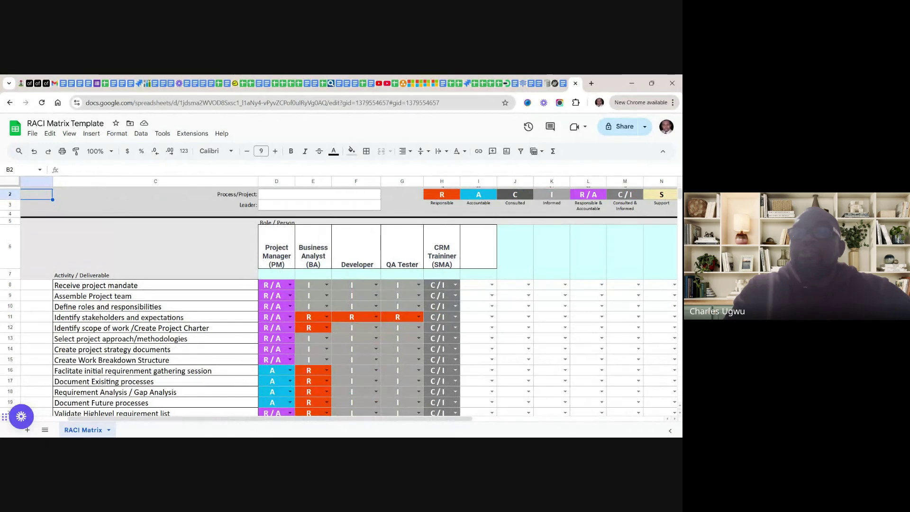
pyautogui.scroll(1, 350, 303)
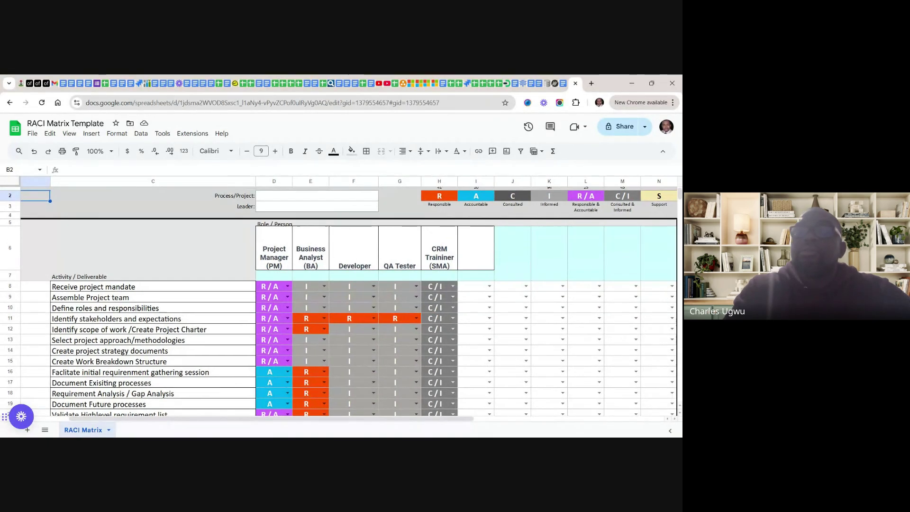
pyautogui.hscroll(2, 350, 303)
pyautogui.hscroll(-3, 350, 303)
pyautogui.hscroll(-1, 350, 303)
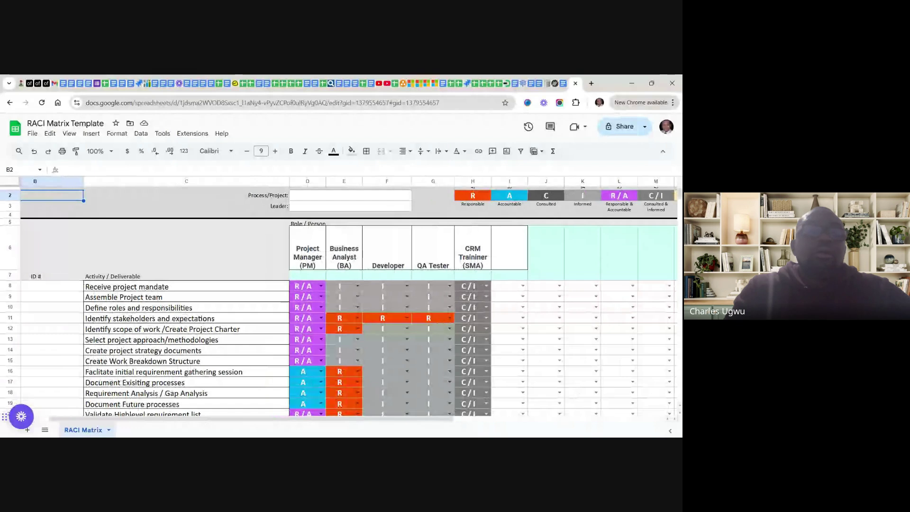
pyautogui.hscroll(-2, 351, 303)
pyautogui.scroll(1, 351, 303)
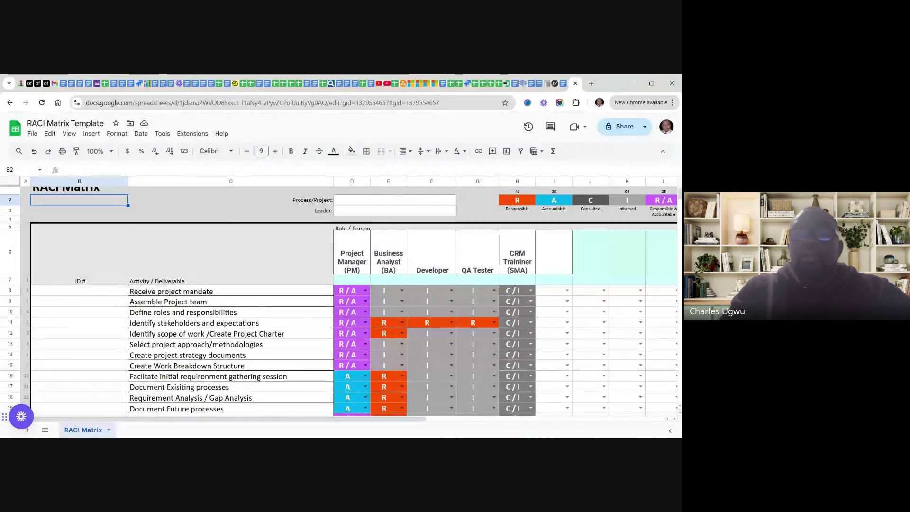
pyautogui.scroll(-2, 355, 302)
pyautogui.scroll(-5, 356, 302)
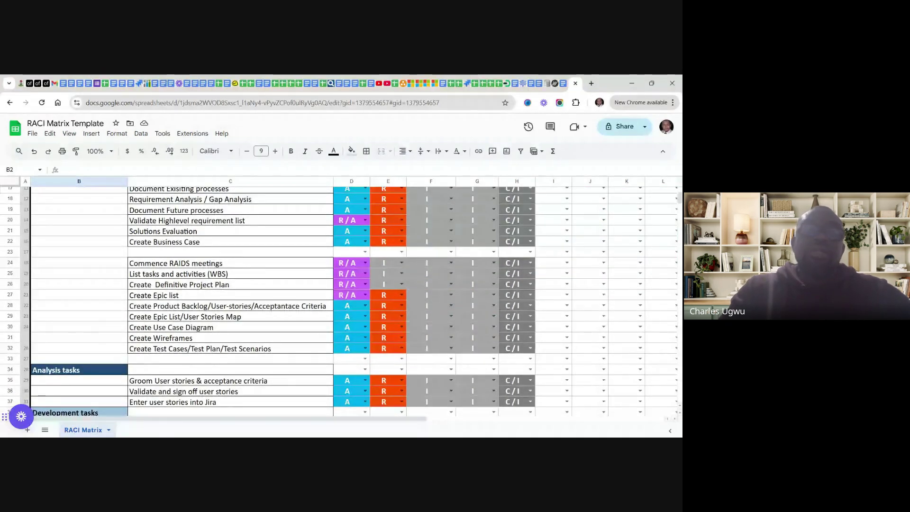
pyautogui.scroll(6, 355, 301)
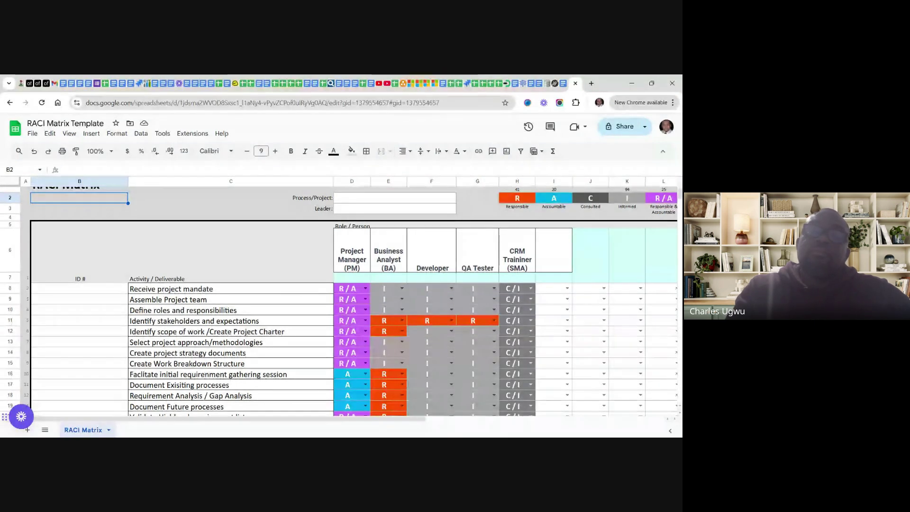
pyautogui.scroll(1, 331, 304)
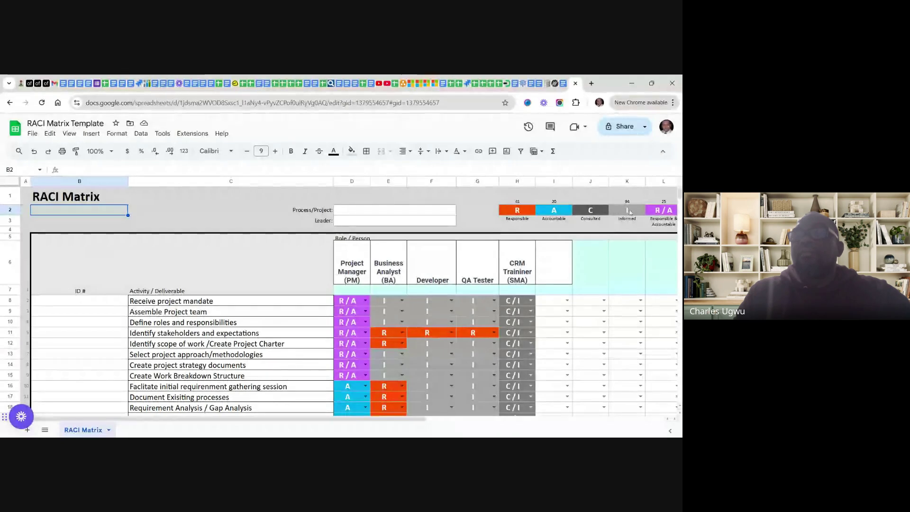
# Examine the code legend from Responsible through Support and compare it with the assignments in the role columns.
pyautogui.hscroll(4, 615, 228)
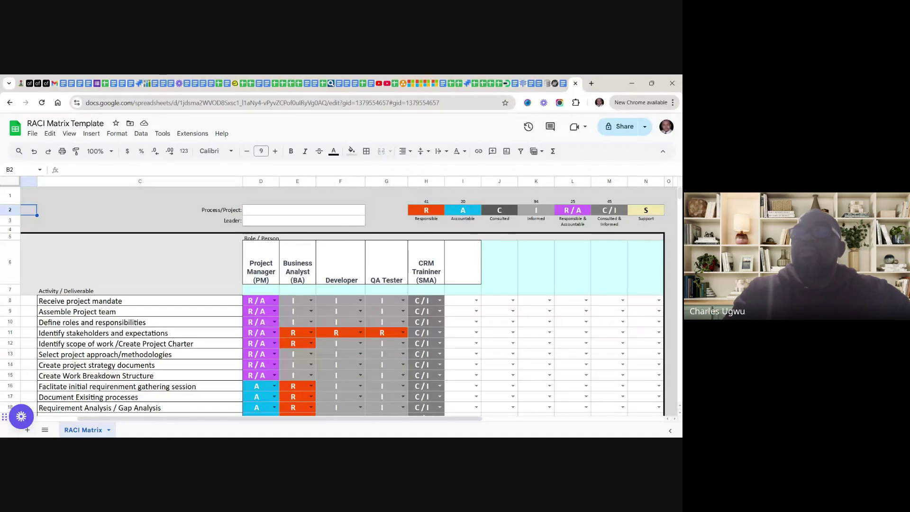
pyautogui.hscroll(2, 350, 298)
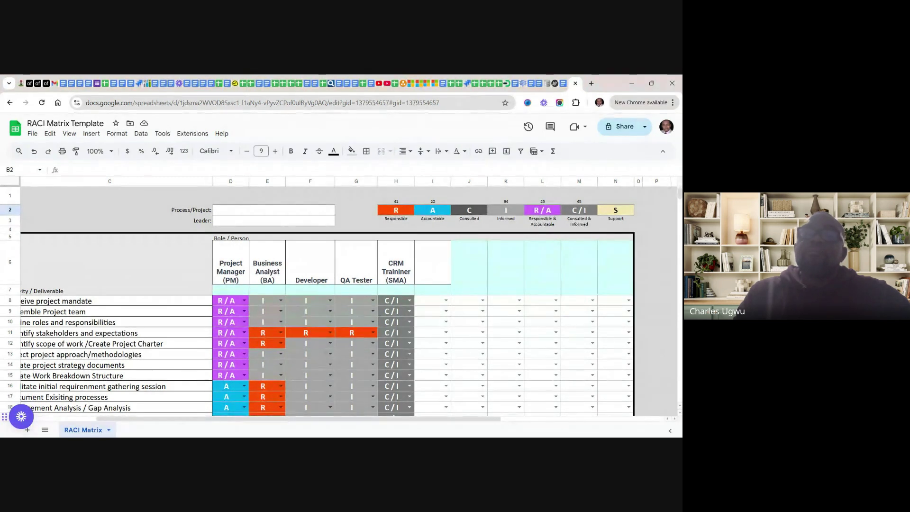
pyautogui.click(609, 213)
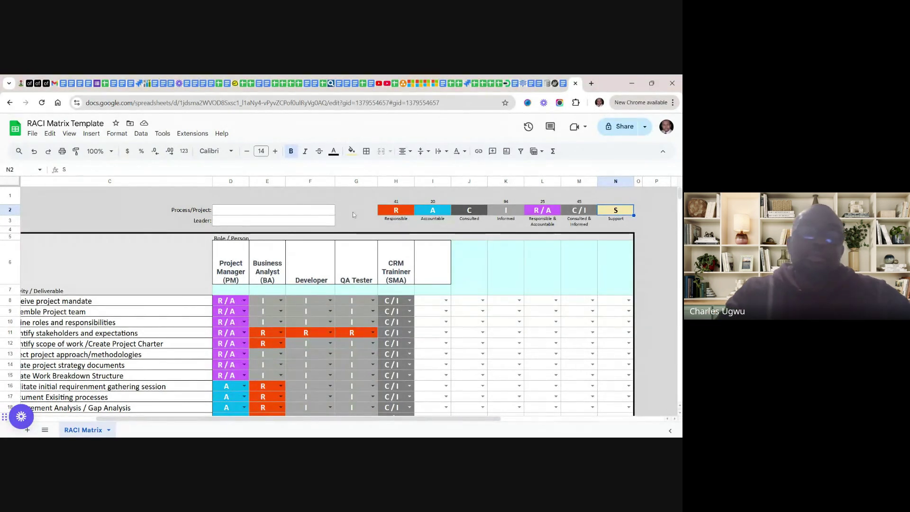
pyautogui.hscroll(-5, 338, 298)
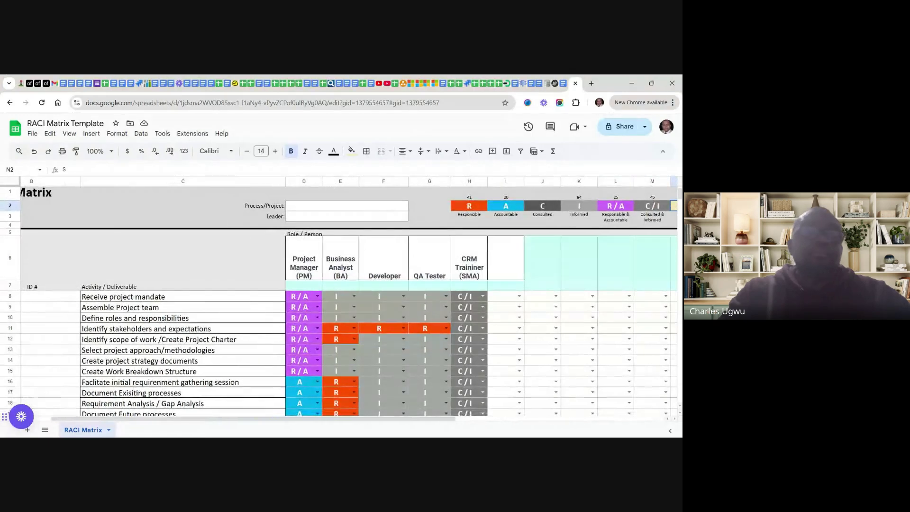
pyautogui.hscroll(-2, 338, 299)
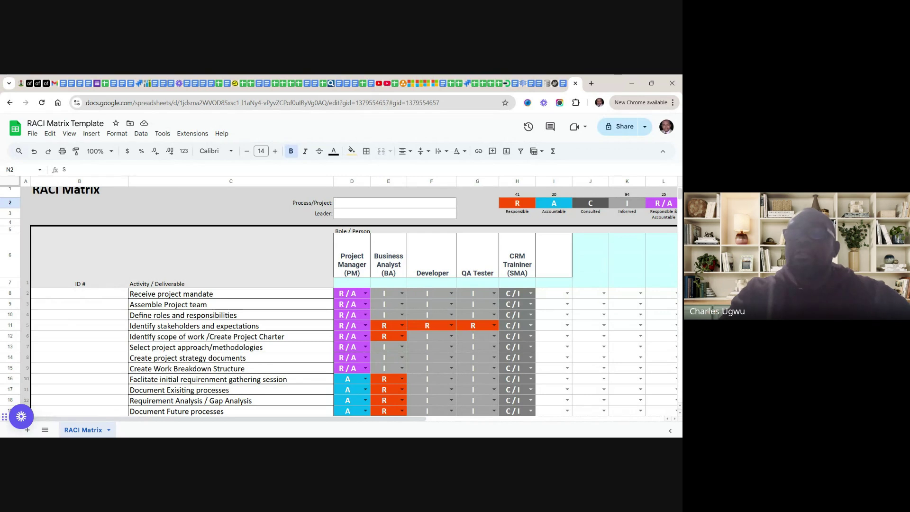
pyautogui.scroll(-1, 339, 299)
pyautogui.scroll(1, 339, 299)
pyautogui.scroll(-1, 339, 299)
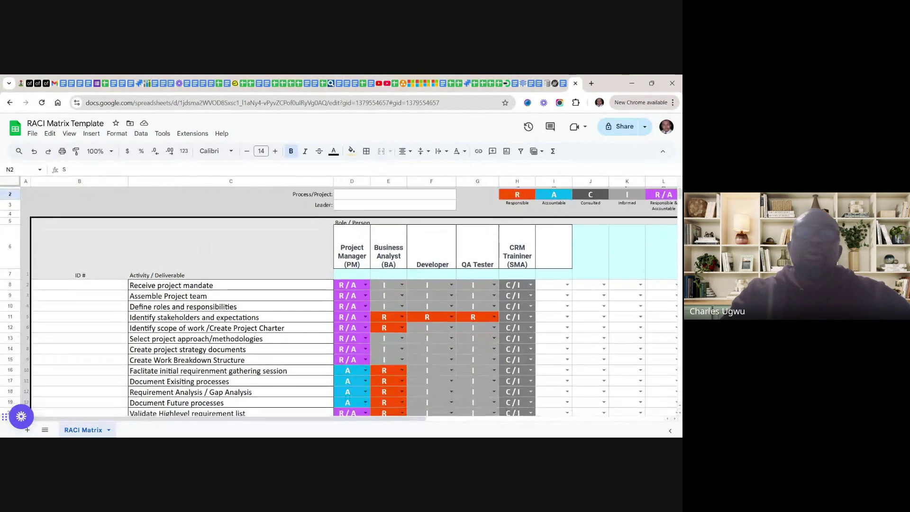
pyautogui.scroll(1, 339, 298)
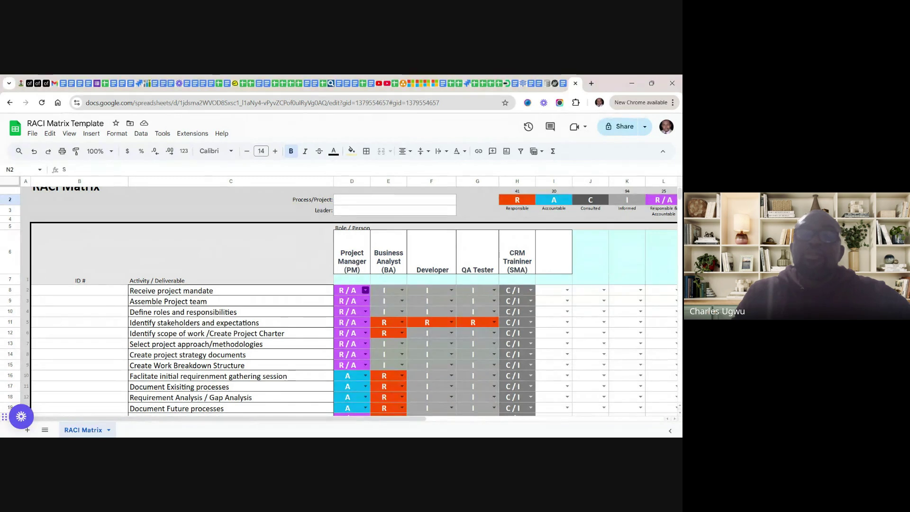
# Assign R/A to the Project Manager for Receive project mandate and check the code options for Assemble Project team.
pyautogui.click(366, 290)
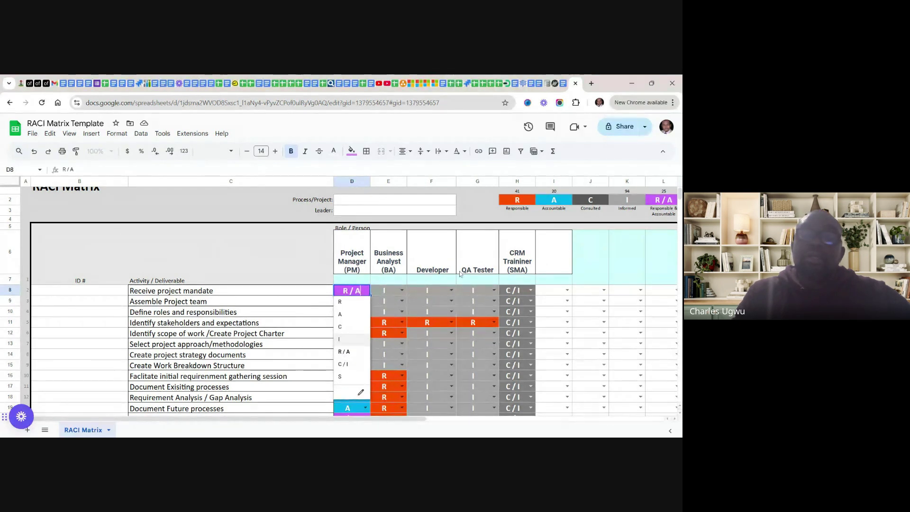
pyautogui.click(345, 352)
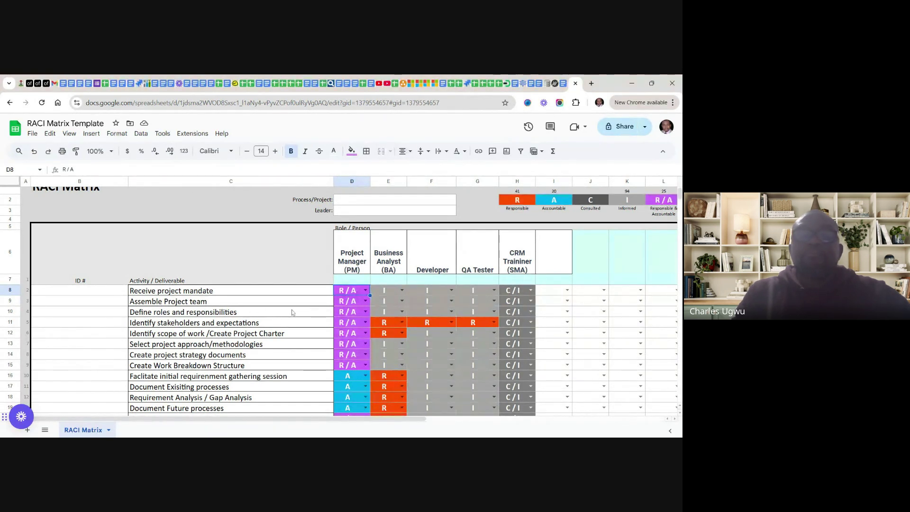
pyautogui.click(365, 302)
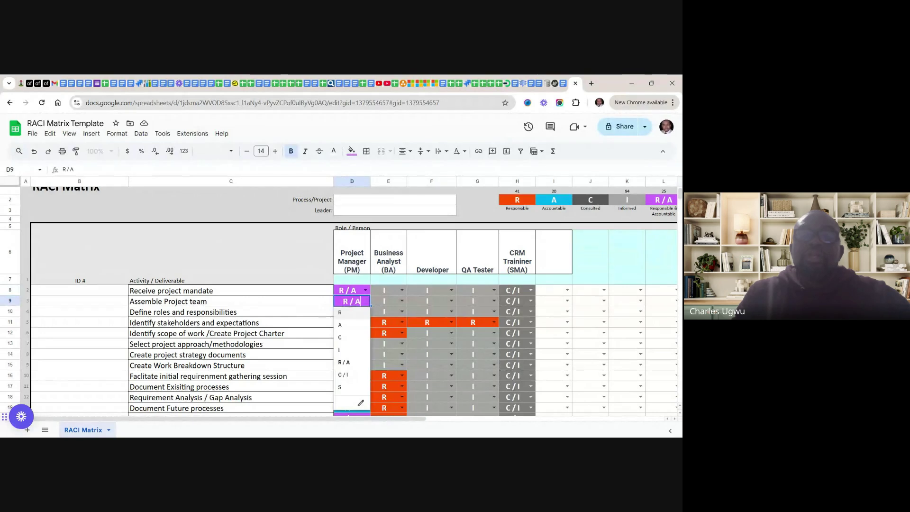
pyautogui.click(219, 269)
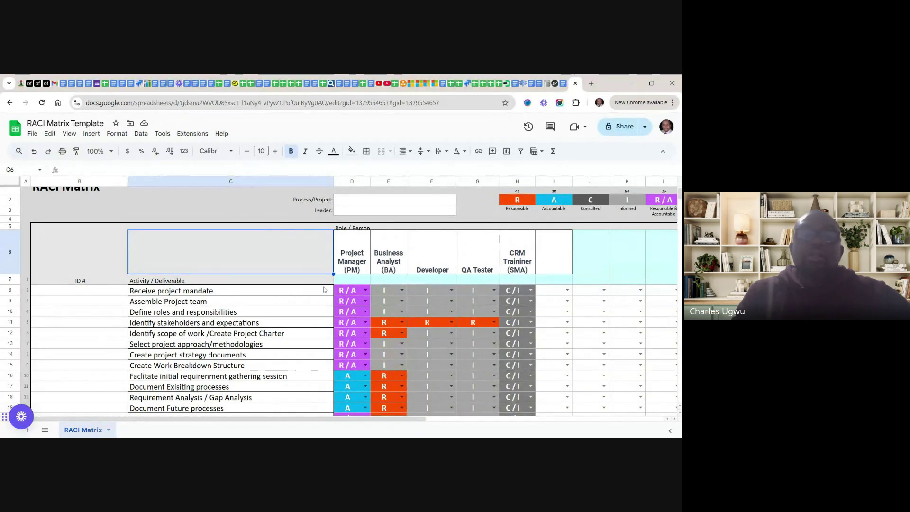
# Assign I to the Business Analyst and the CRM trainer for Receive project mandate.
pyautogui.click(402, 290)
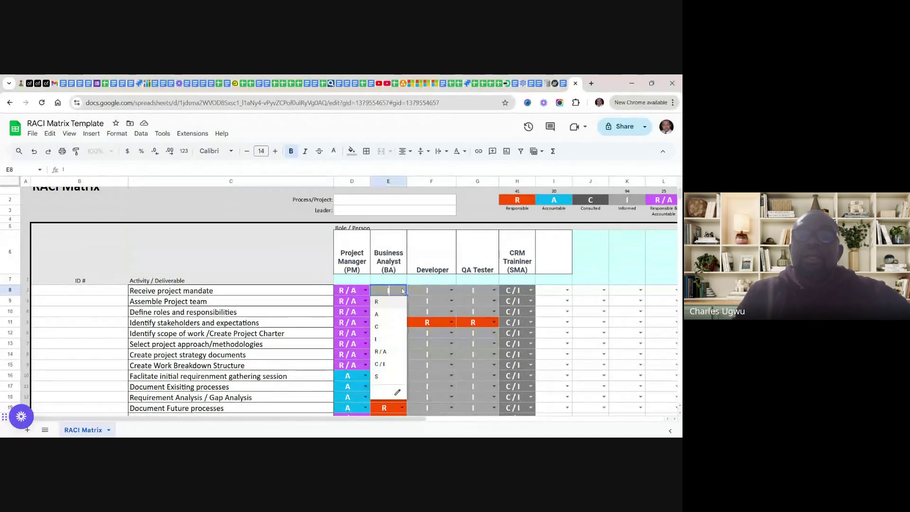
pyautogui.click(382, 341)
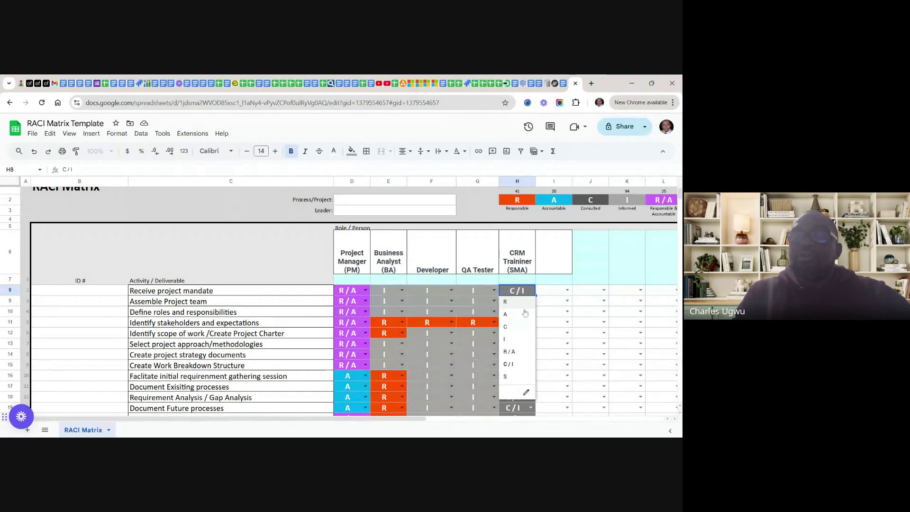
pyautogui.click(508, 340)
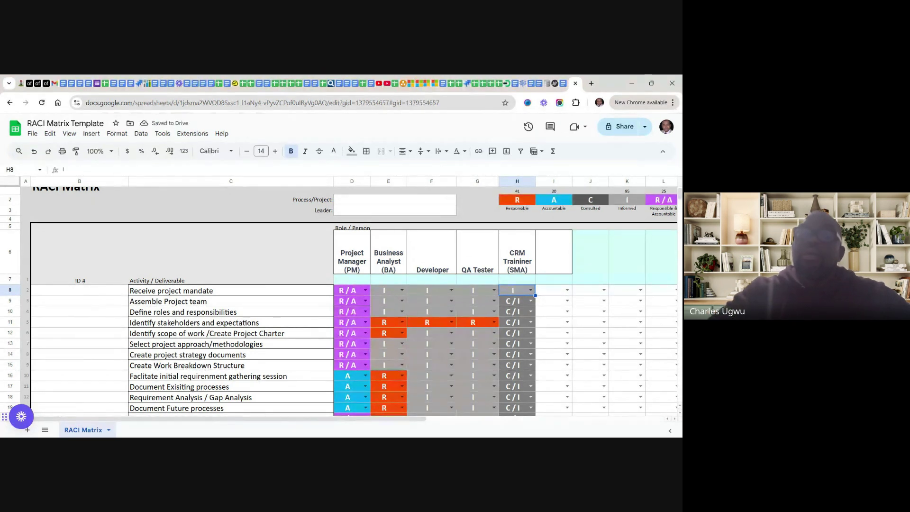
# Clear all role assignments in D8:H59, from Receive project mandate through End project closure report.
pyautogui.scroll(-2, 490, 326)
pyautogui.scroll(-1, 356, 302)
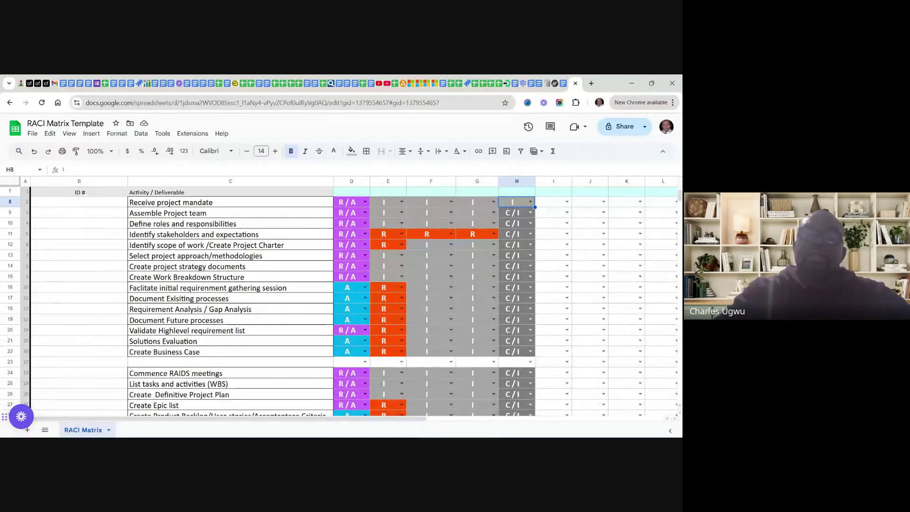
pyautogui.scroll(4, 460, 344)
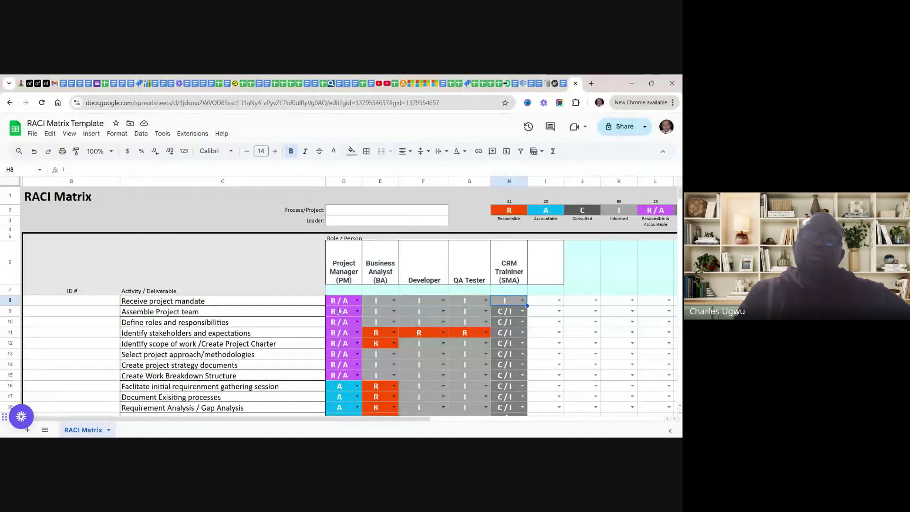
pyautogui.moveTo(336, 303); pyautogui.dragTo(523, 347)
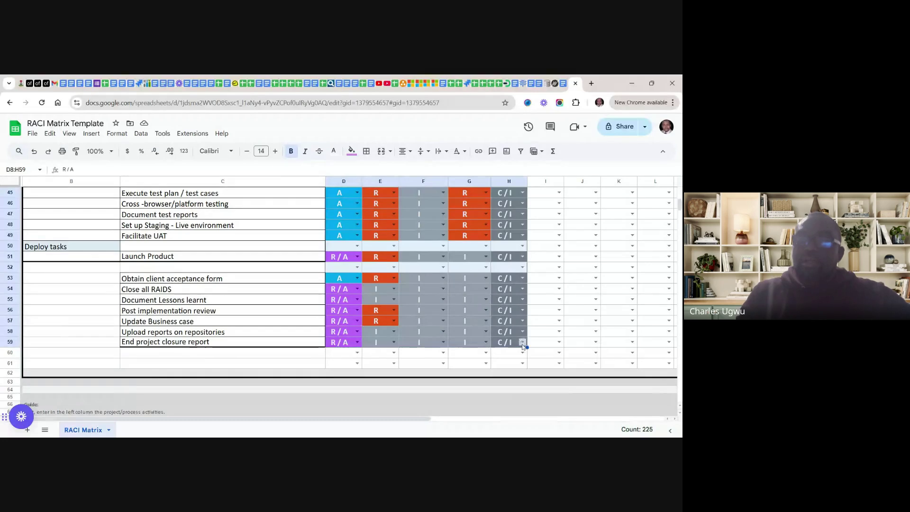
pyautogui.press('Delete')
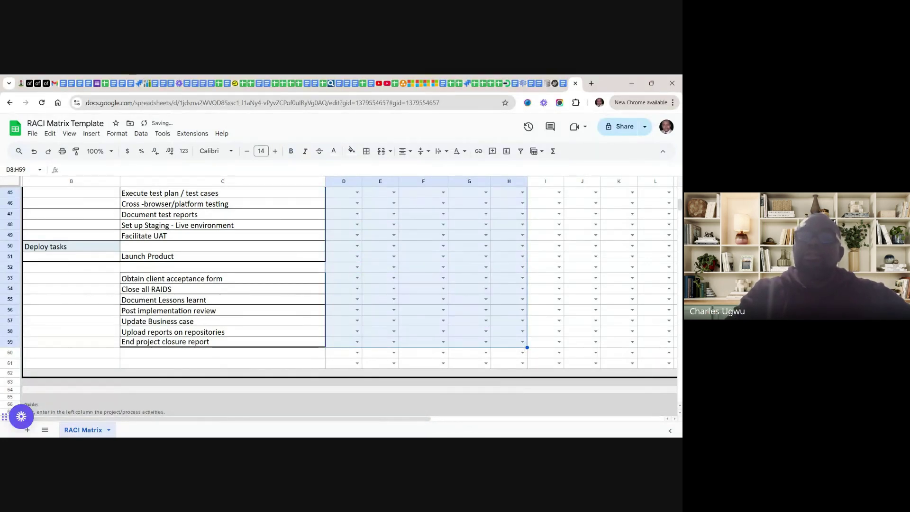
pyautogui.scroll(10, 350, 296)
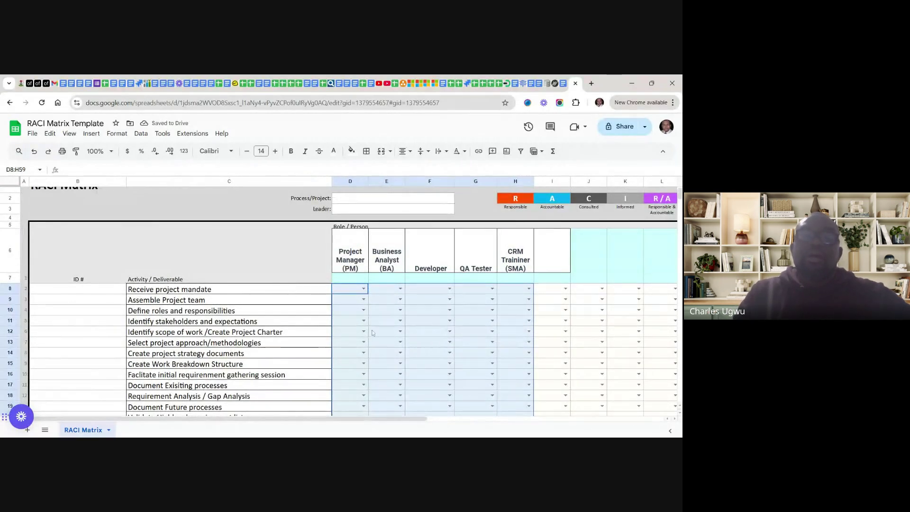
# Assign R/A to the Project Manager and I to the Business Analyst for Receive project mandate.
pyautogui.click(280, 271)
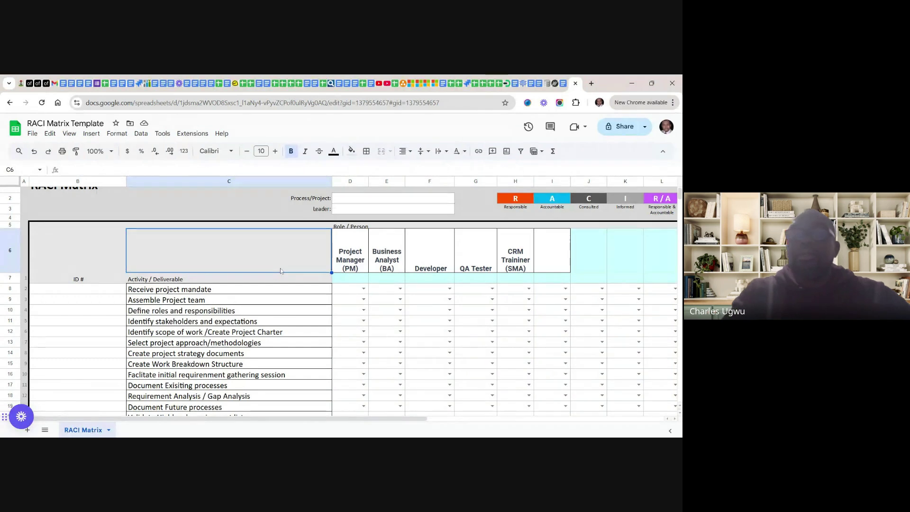
pyautogui.scroll(-2, 280, 270)
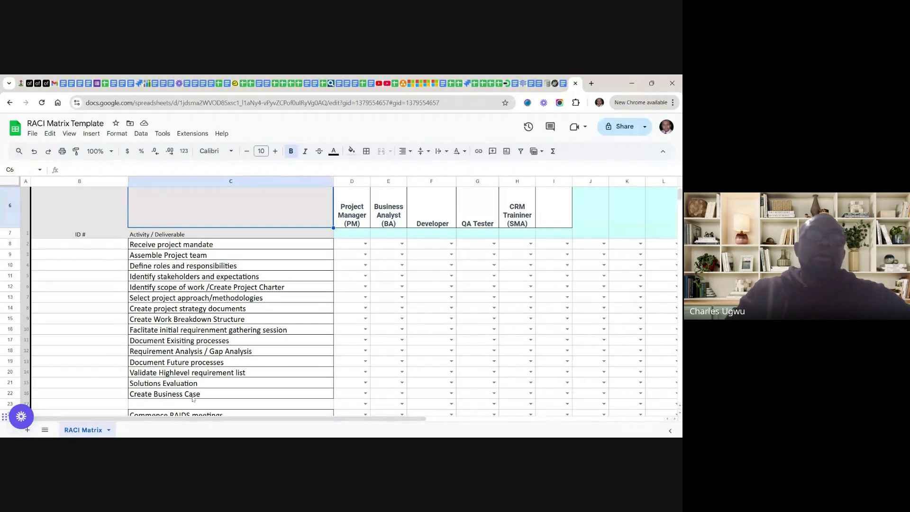
pyautogui.scroll(-5, 349, 296)
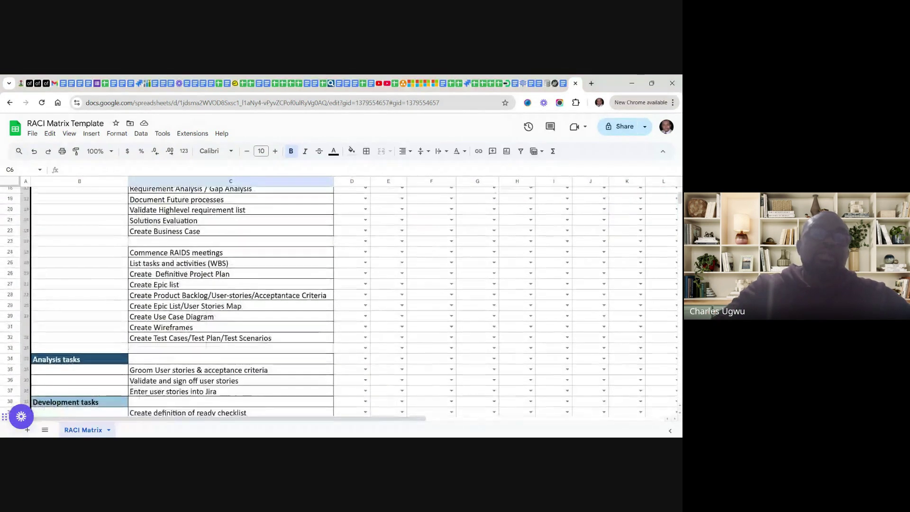
pyautogui.scroll(-8, 349, 299)
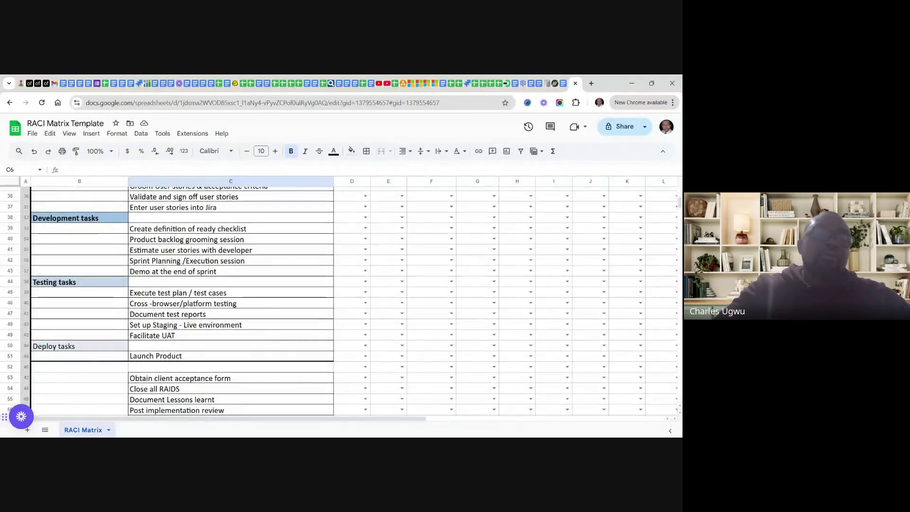
pyautogui.scroll(15, 349, 299)
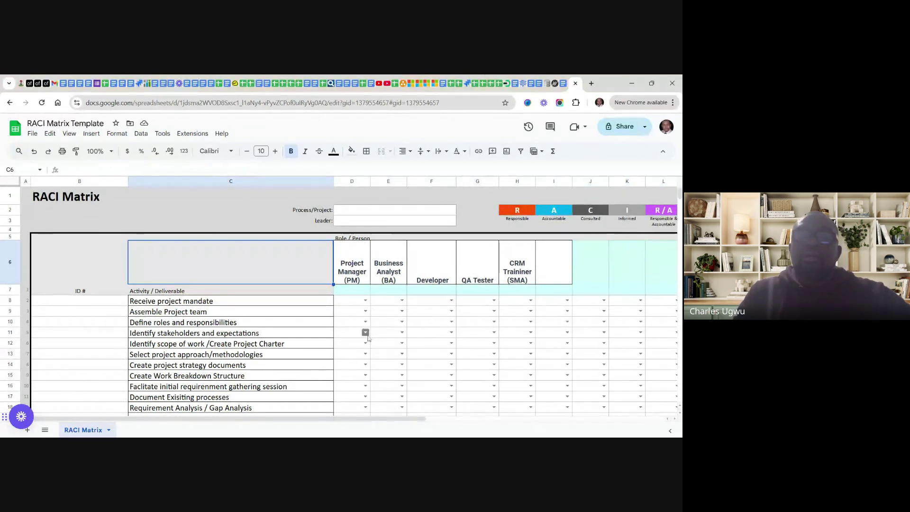
pyautogui.click(365, 301)
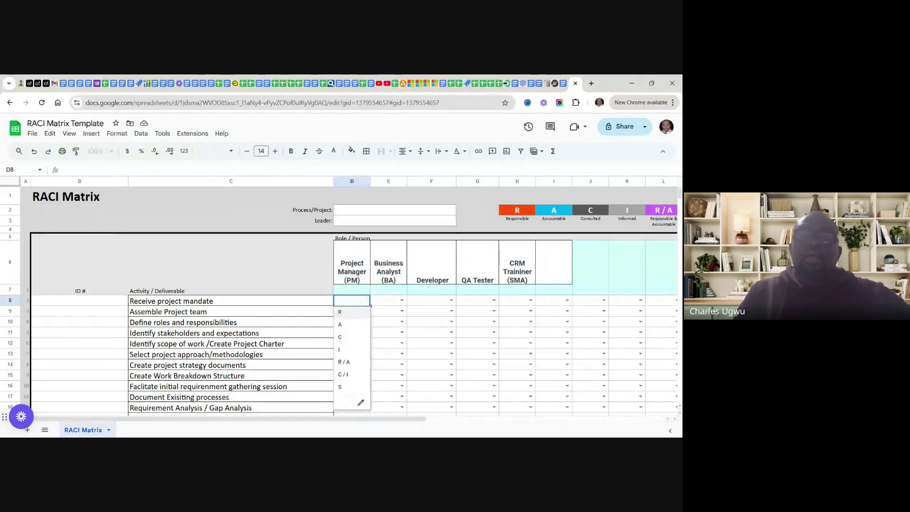
pyautogui.click(347, 364)
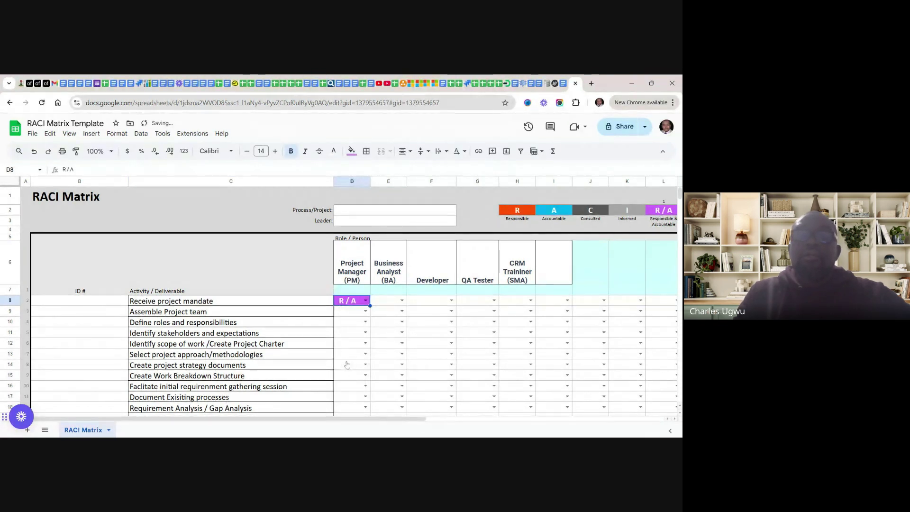
pyautogui.click(402, 300)
pyautogui.click(381, 351)
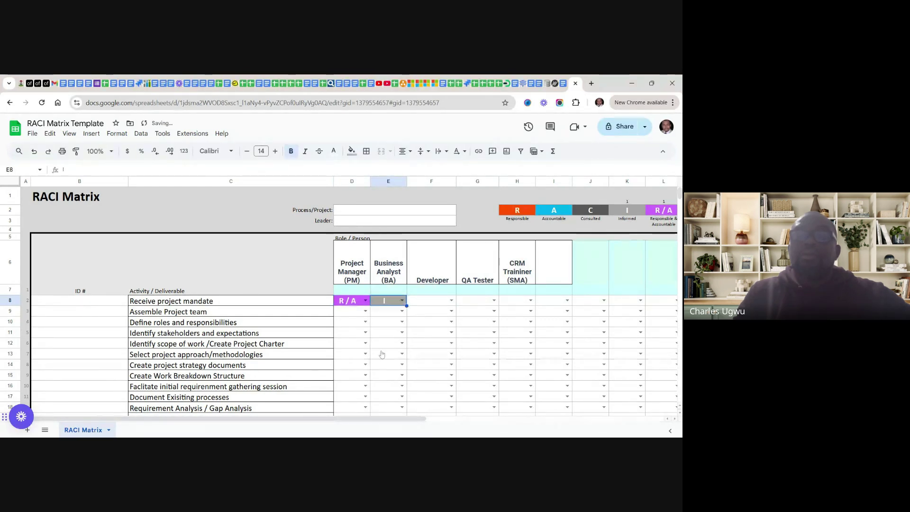
# Assign I to the Developer, the QA Tester and the CRM trainer for Receive project mandate.
pyautogui.click(451, 301)
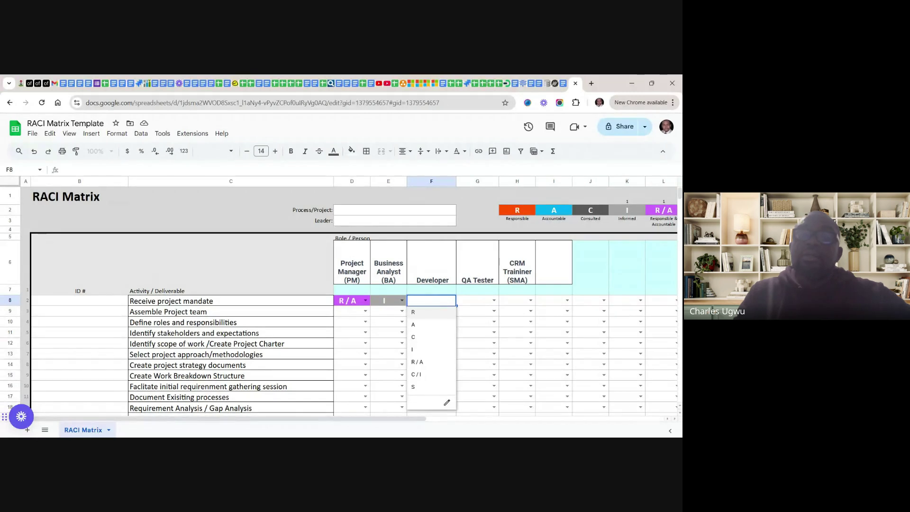
pyautogui.click(417, 349)
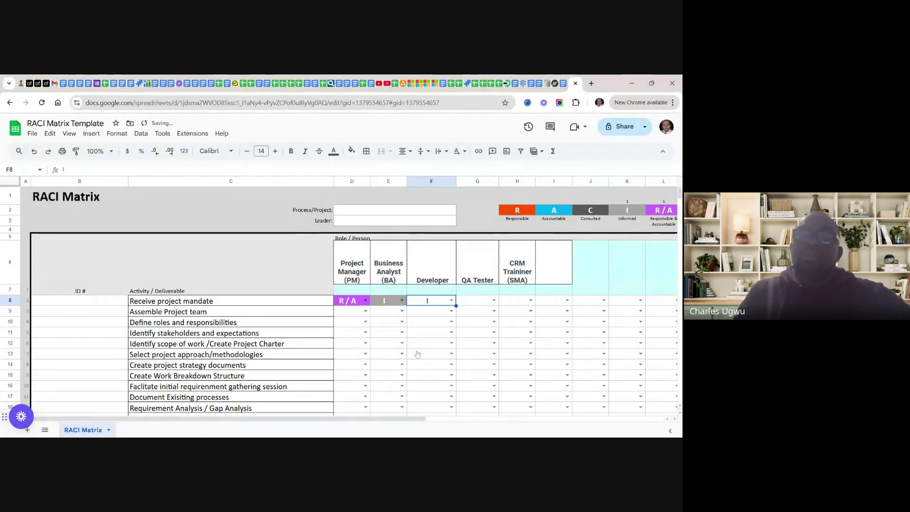
pyautogui.click(494, 301)
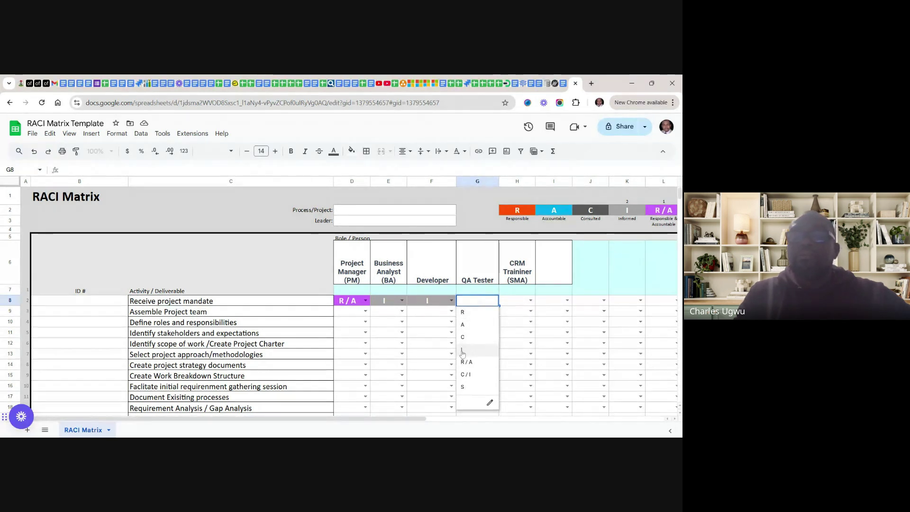
pyautogui.click(462, 352)
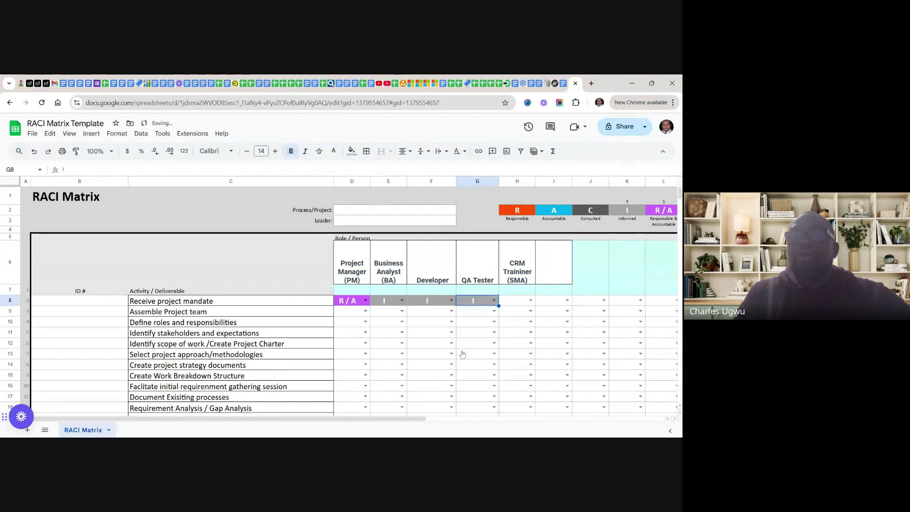
pyautogui.click(530, 302)
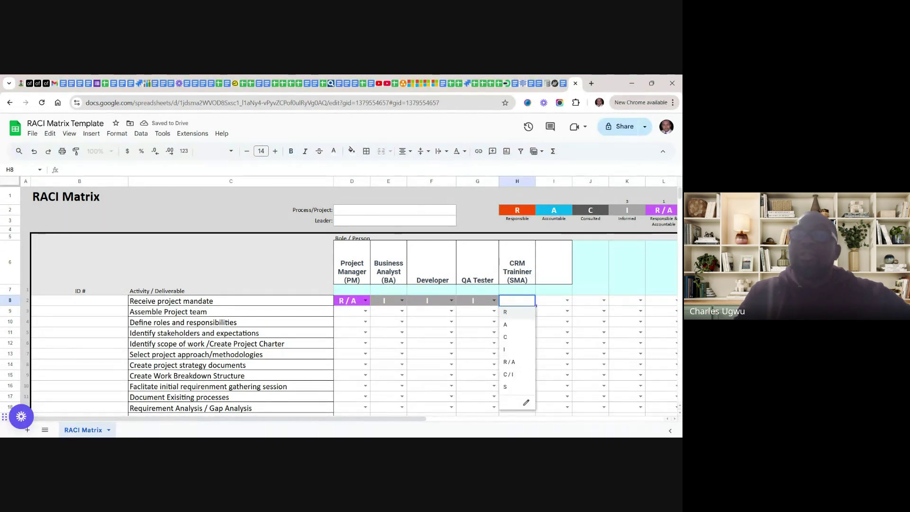
pyautogui.click(508, 350)
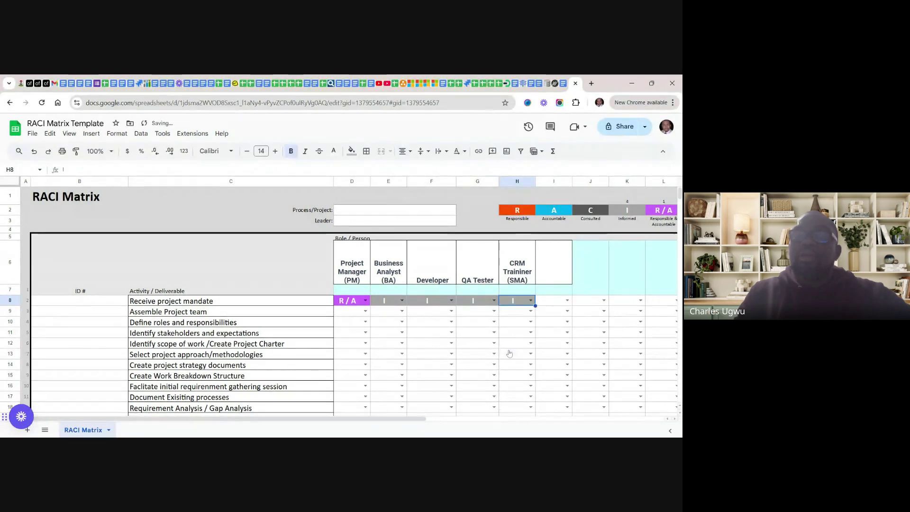
pyautogui.click(306, 267)
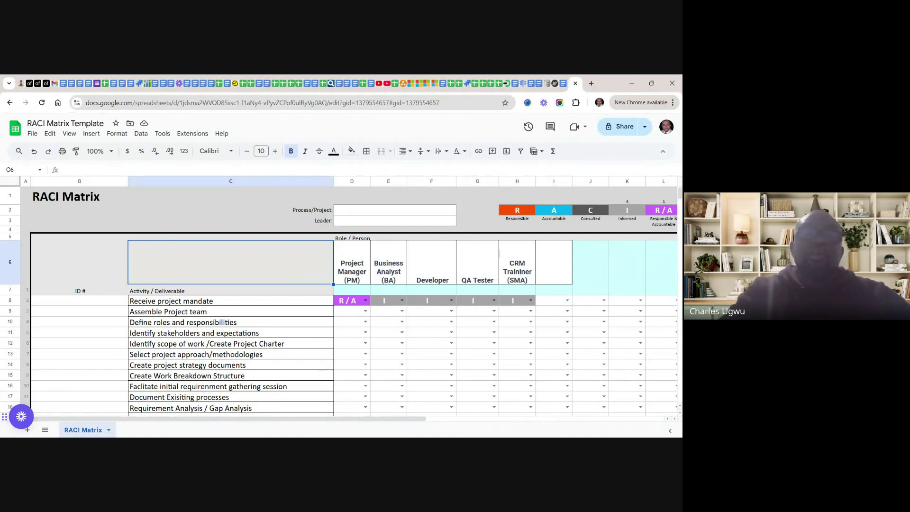
# Examine the code legend through Support and the activity list down through the analysis, development, testing and deploy tasks.
pyautogui.hscroll(5, 347, 298)
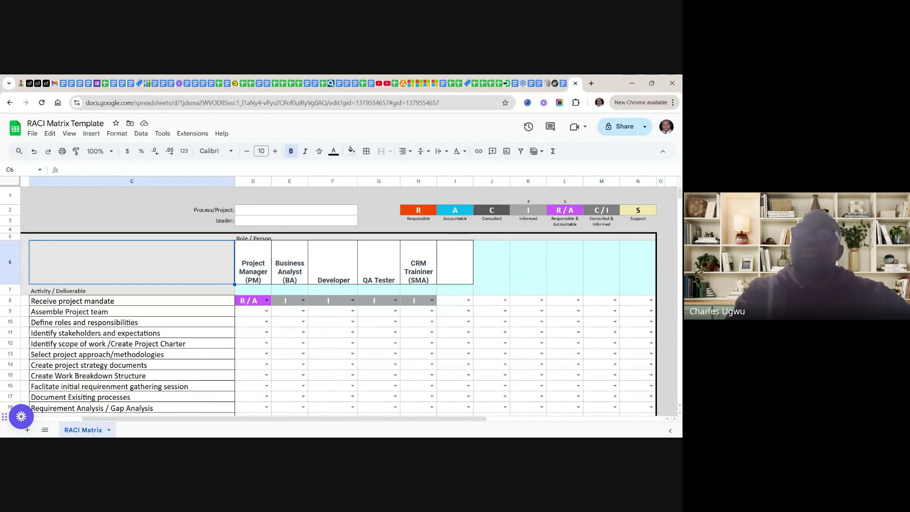
pyautogui.hscroll(-5, 349, 322)
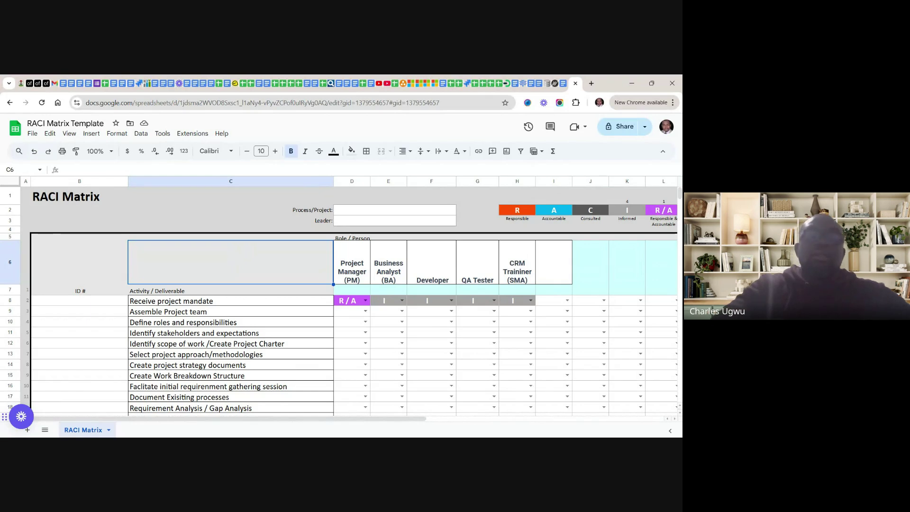
pyautogui.scroll(-10, 348, 301)
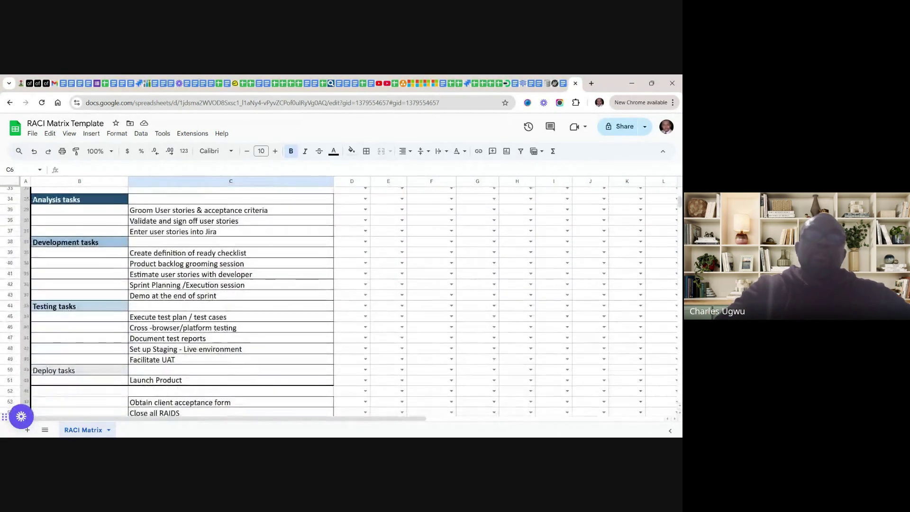
pyautogui.scroll(-5, 349, 300)
pyautogui.scroll(8, 348, 301)
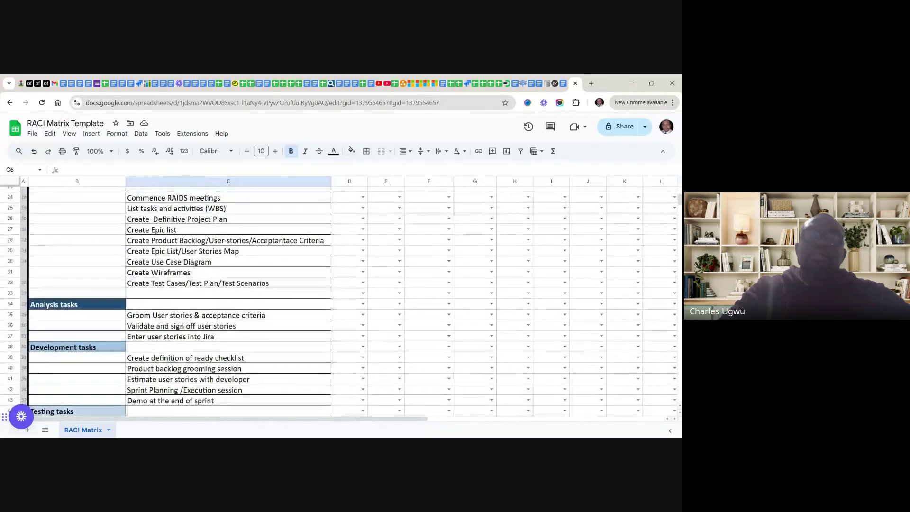
pyautogui.scroll(7, 349, 301)
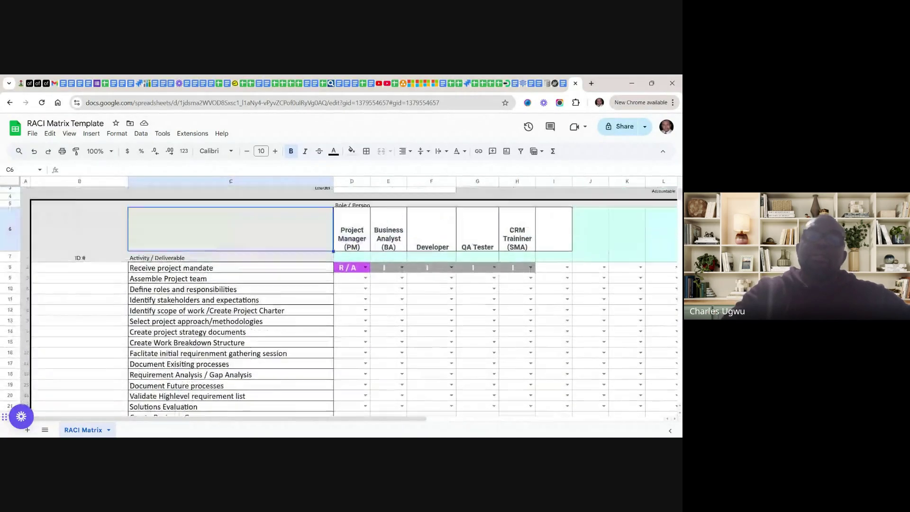
pyautogui.scroll(2, 349, 301)
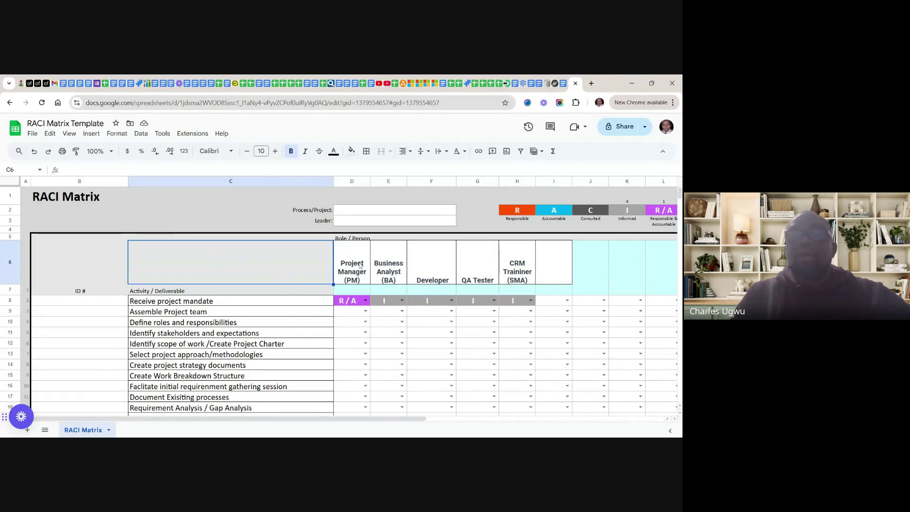
# Shorten the CRM trainer role heading in H6 to SMA.
pyautogui.doubleClick(519, 271)
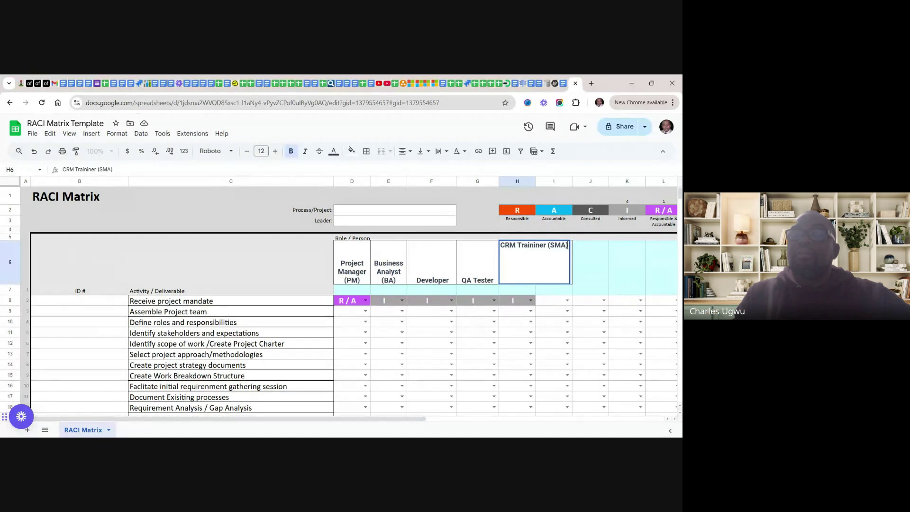
pyautogui.press('BackSpace')
pyautogui.press('BackSpace')
pyautogui.press('BackSpace')
pyautogui.press('BackSpace')
pyautogui.press('BackSpace')
pyautogui.press('BackSpace')
pyautogui.press('BackSpace')
pyautogui.press('BackSpace')
pyautogui.press('BackSpace')
pyautogui.press('BackSpace')
pyautogui.press('BackSpace')
pyautogui.press('BackSpace')
pyautogui.press('BackSpace')
pyautogui.press('BackSpace')
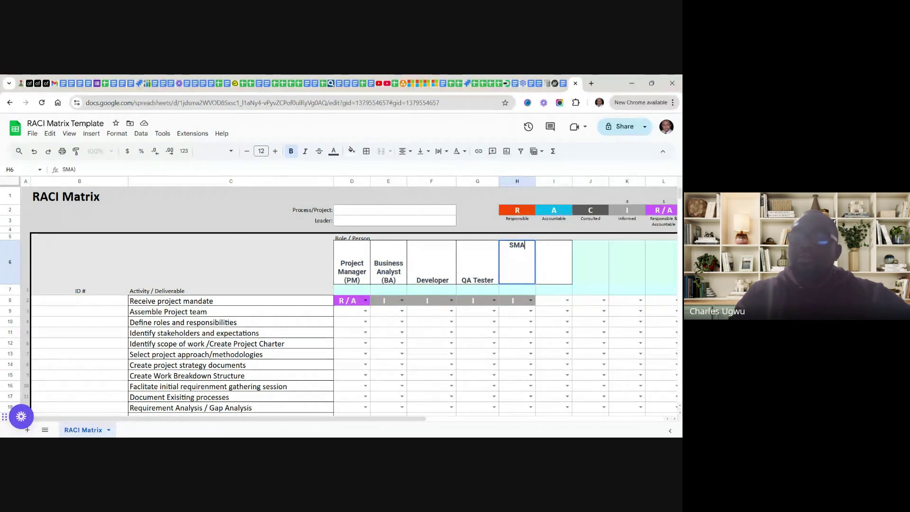
pyautogui.press('End')
pyautogui.press('BackSpace')
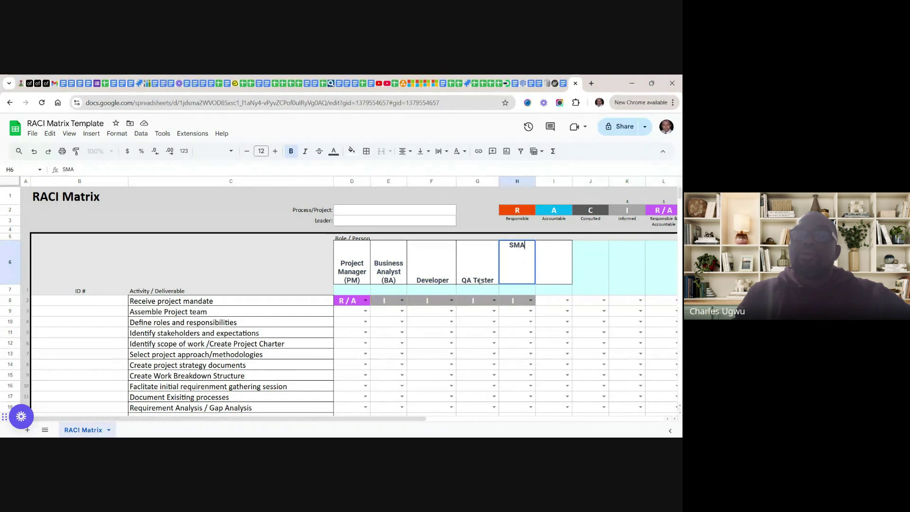
pyautogui.click(480, 262)
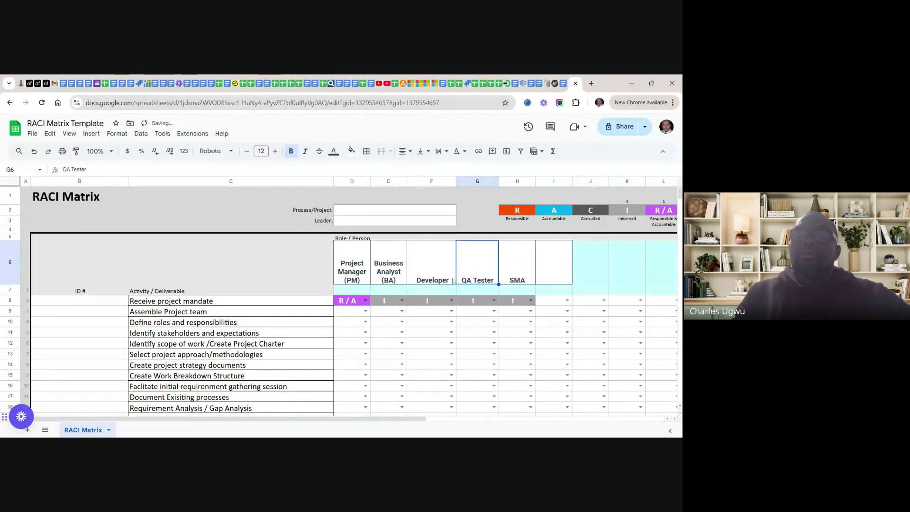
# Shorten the Developer role heading in F6 to Dev.
pyautogui.doubleClick(438, 283)
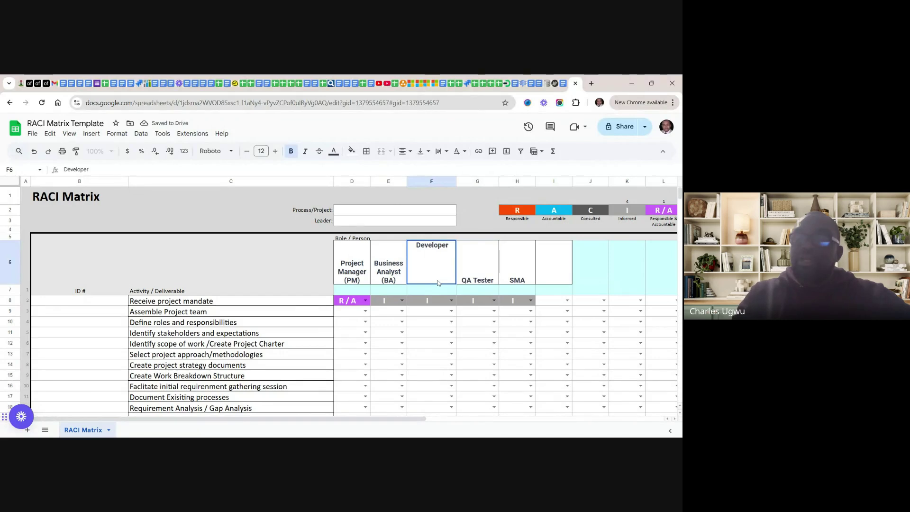
pyautogui.press('BackSpace')
pyautogui.press('BackSpace')
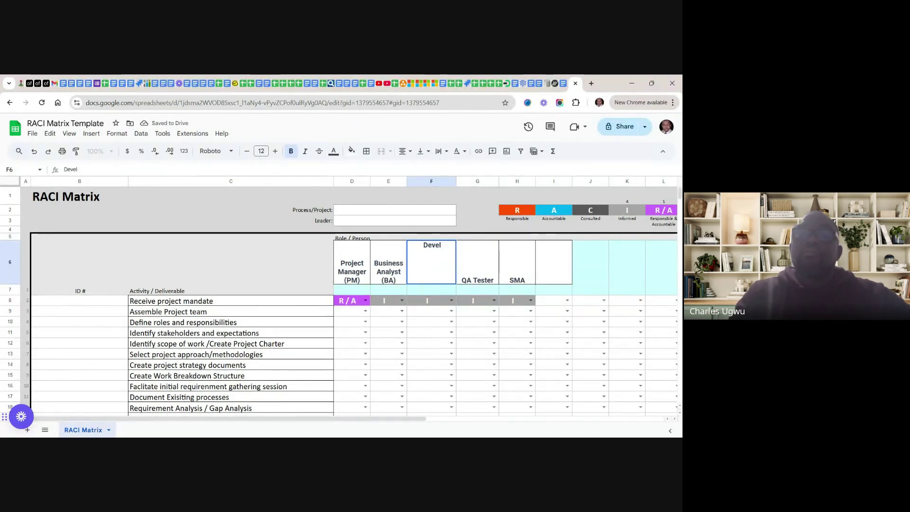
pyautogui.press('BackSpace')
pyautogui.press('BackSpace')
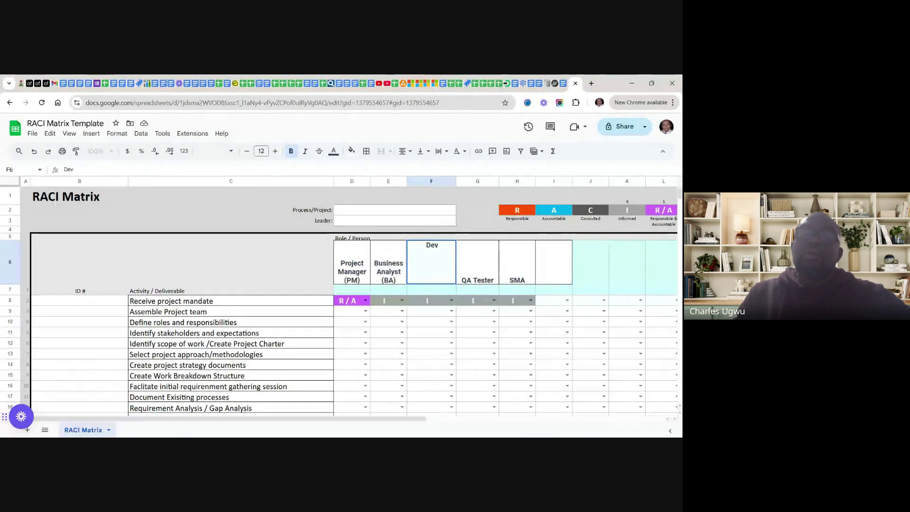
pyautogui.click(479, 267)
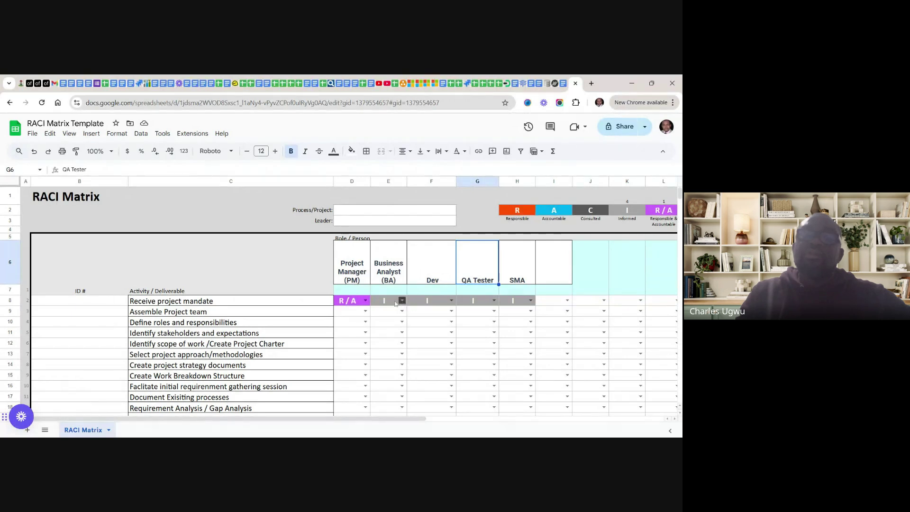
# Check the code options for the Project Manager and the Business Analyst on Receive project mandate.
pyautogui.click(365, 302)
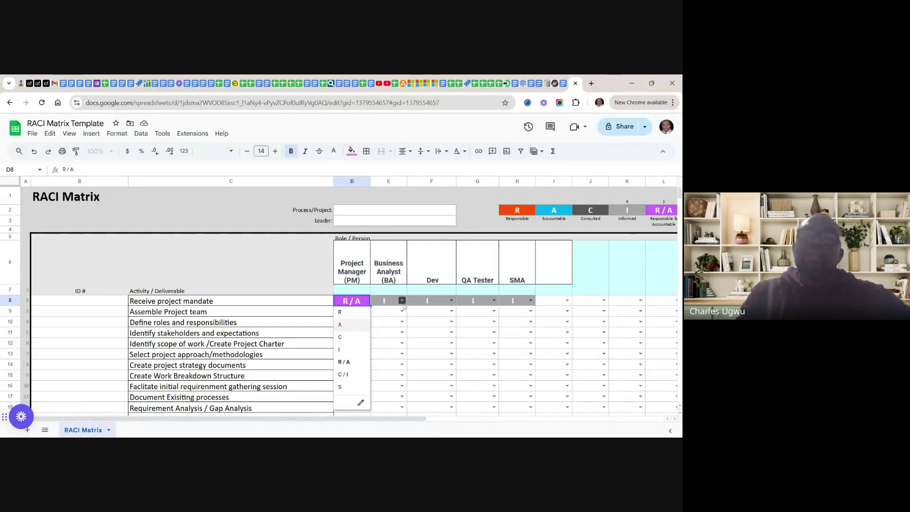
pyautogui.click(401, 301)
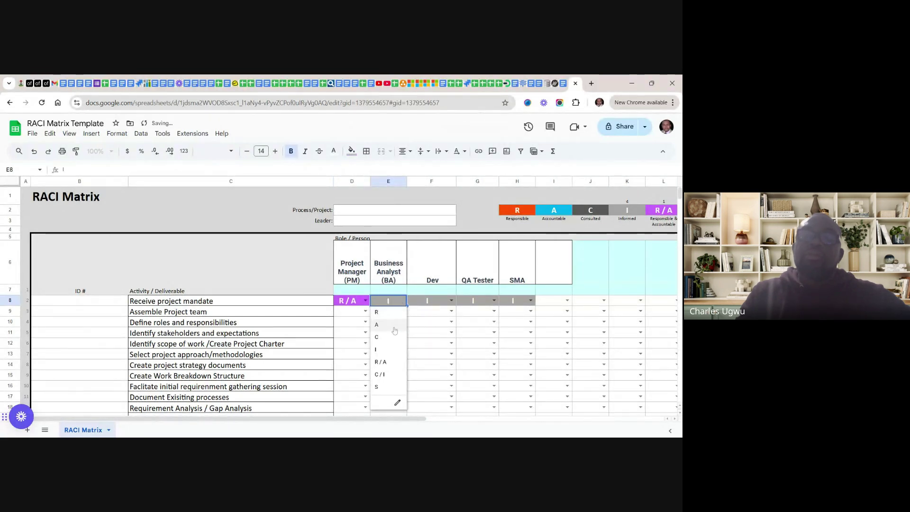
pyautogui.click(293, 259)
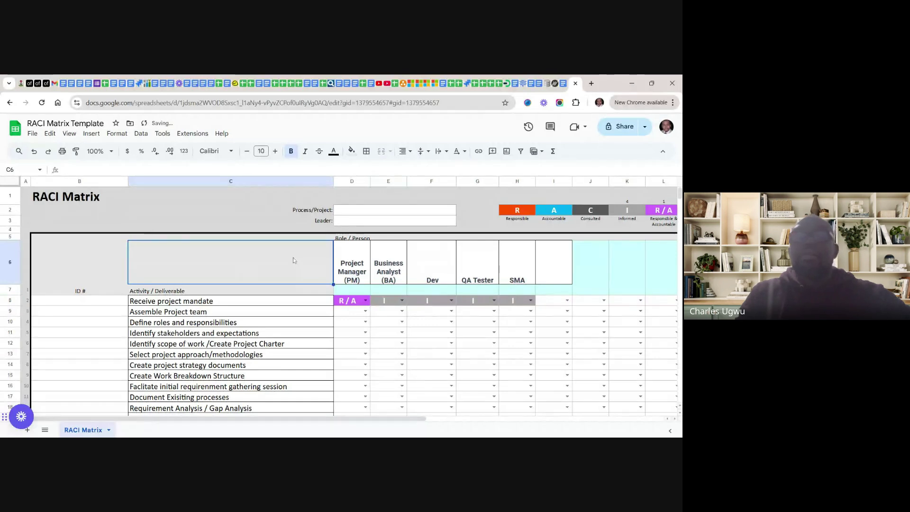